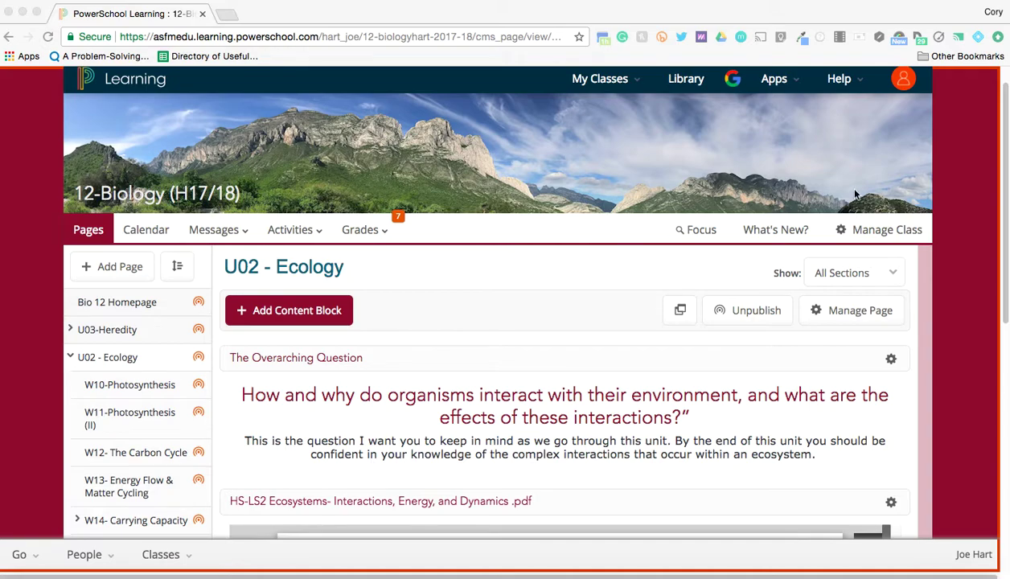
# Open the 12-Biology (H17/18) roster via Manage Class > Edit Roster and scroll through Section P6's students
pyautogui.click(869, 235)
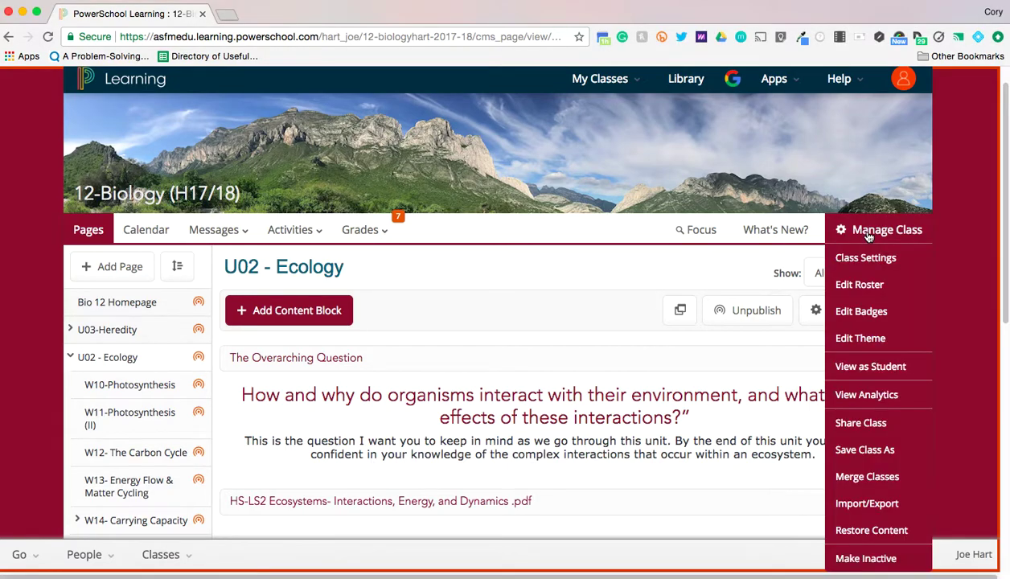
pyautogui.click(861, 285)
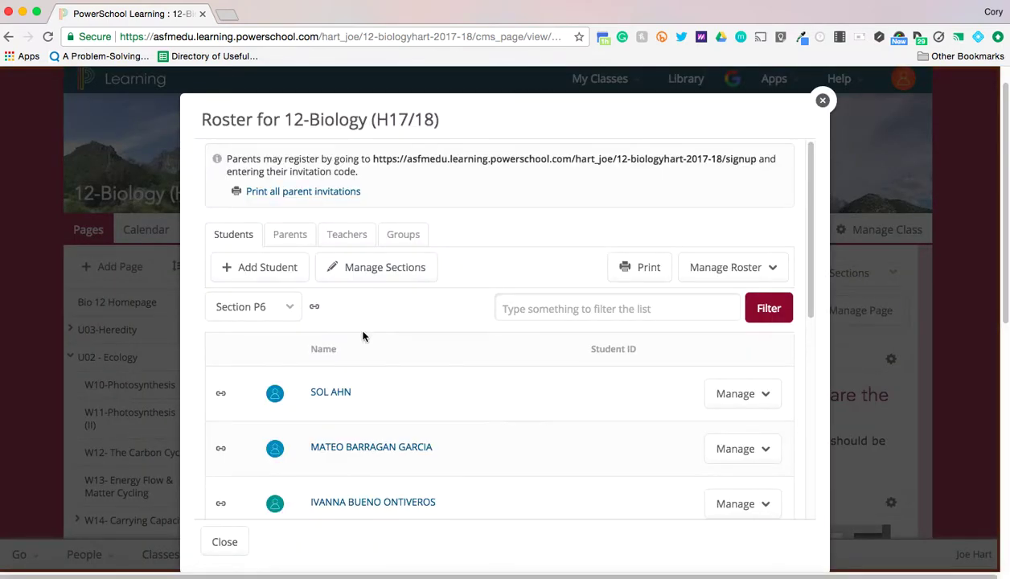
pyautogui.scroll(-1, 363, 336)
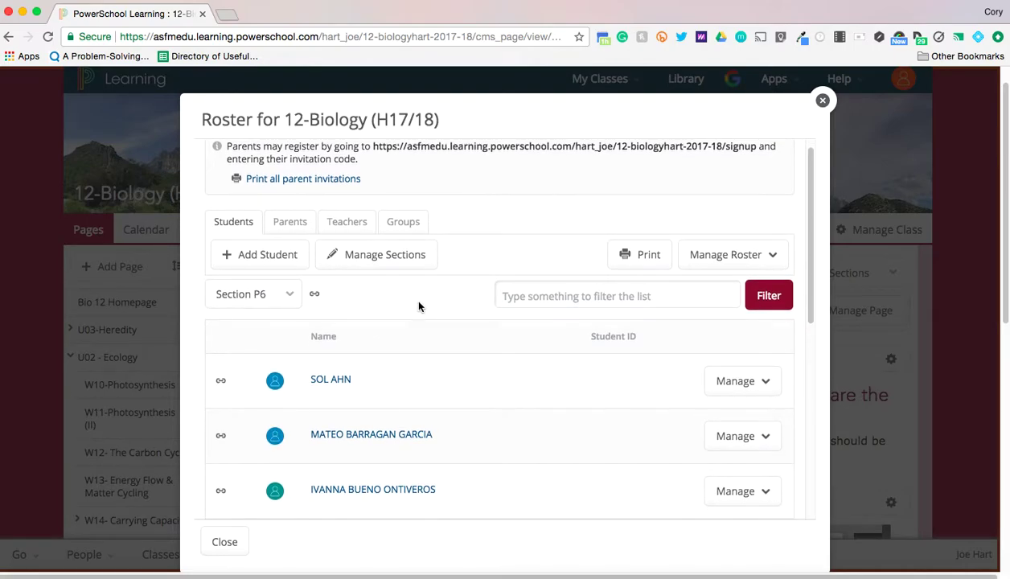
pyautogui.scroll(-3, 400, 360)
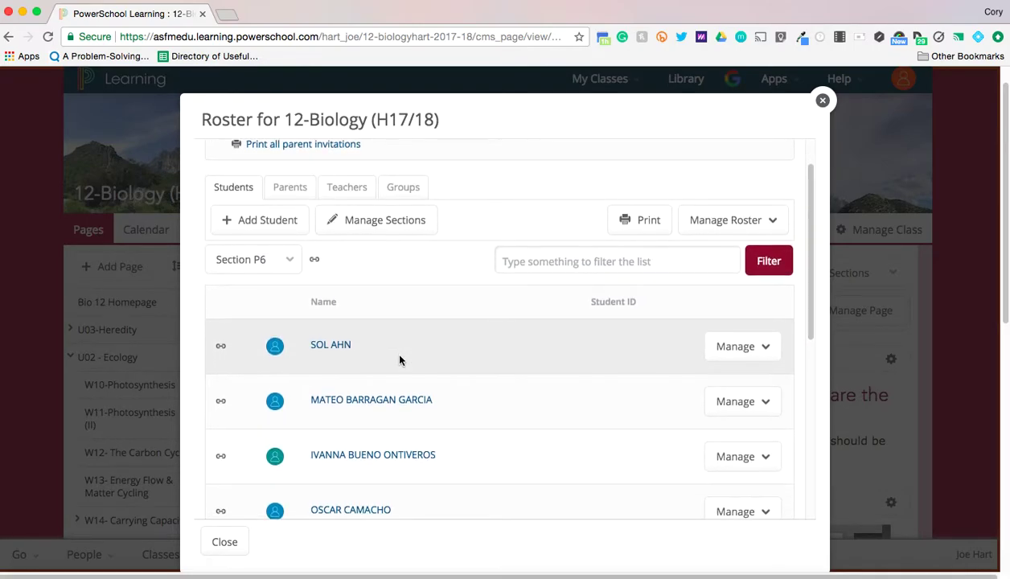
pyautogui.scroll(-1, 400, 360)
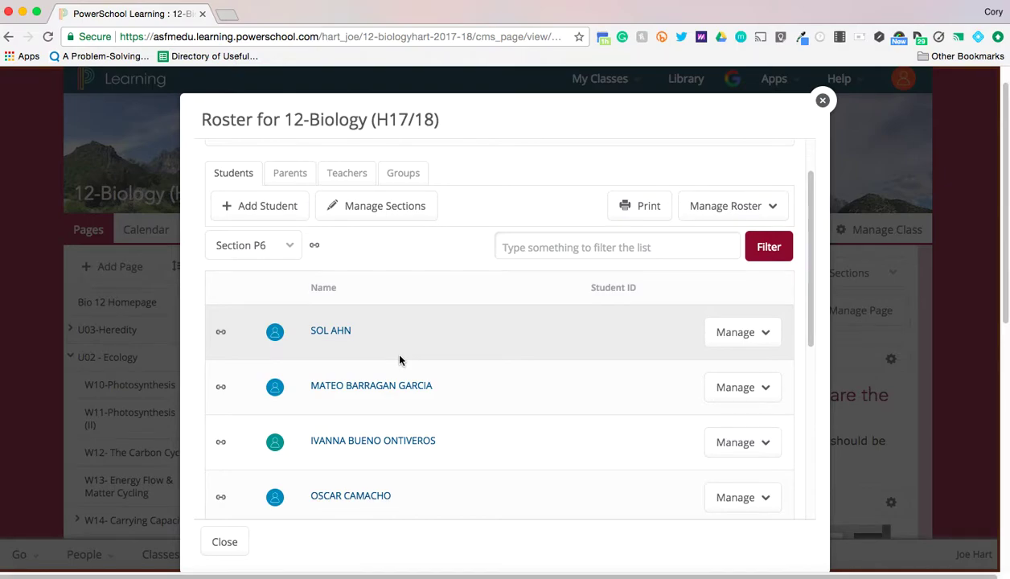
pyautogui.scroll(-2, 399, 360)
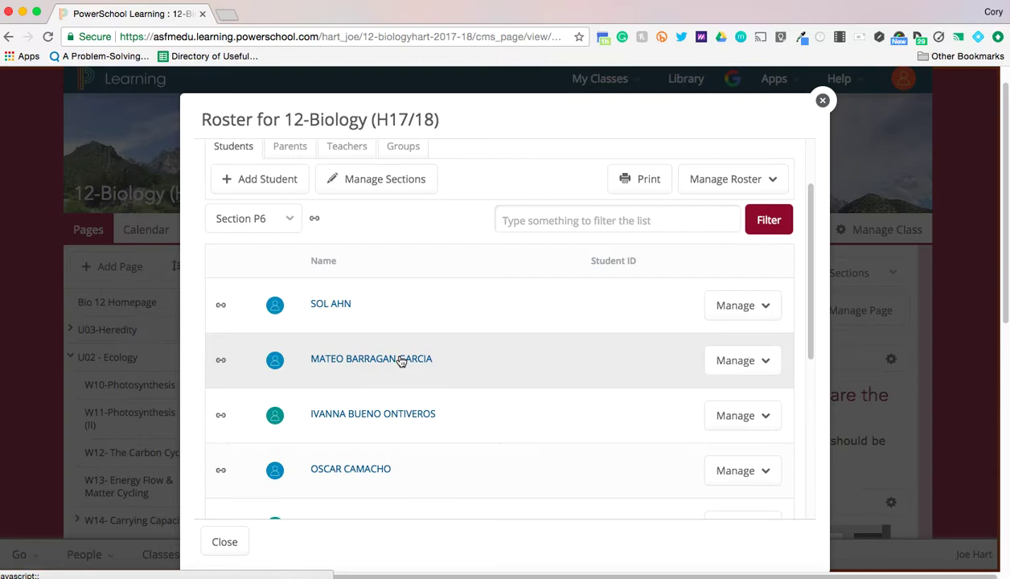
pyautogui.scroll(5, 399, 360)
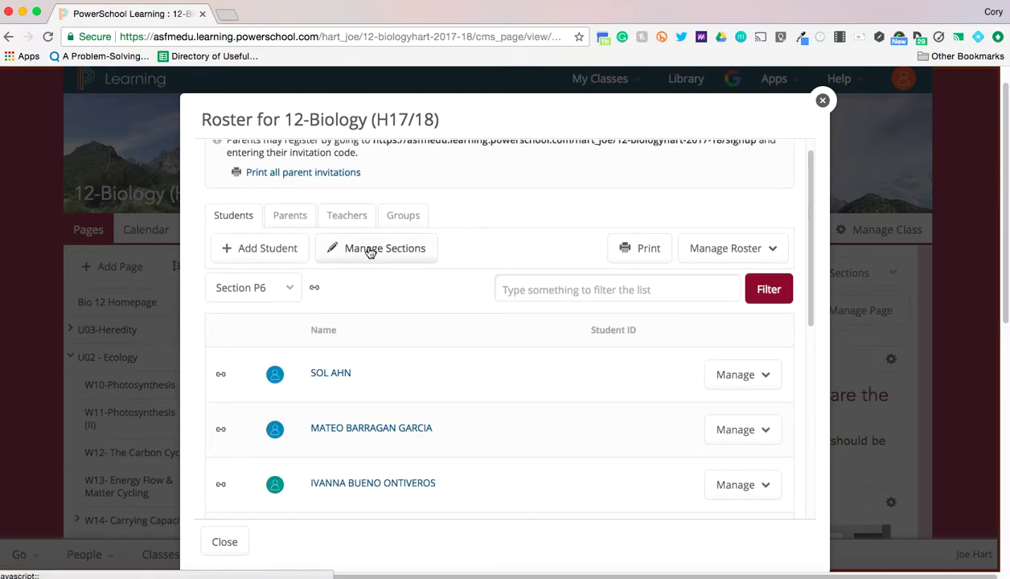
# In Manage Sections, unlink BIOLOGY 12 (1) - 1 from Section P1 and confirm the removal
pyautogui.click(369, 251)
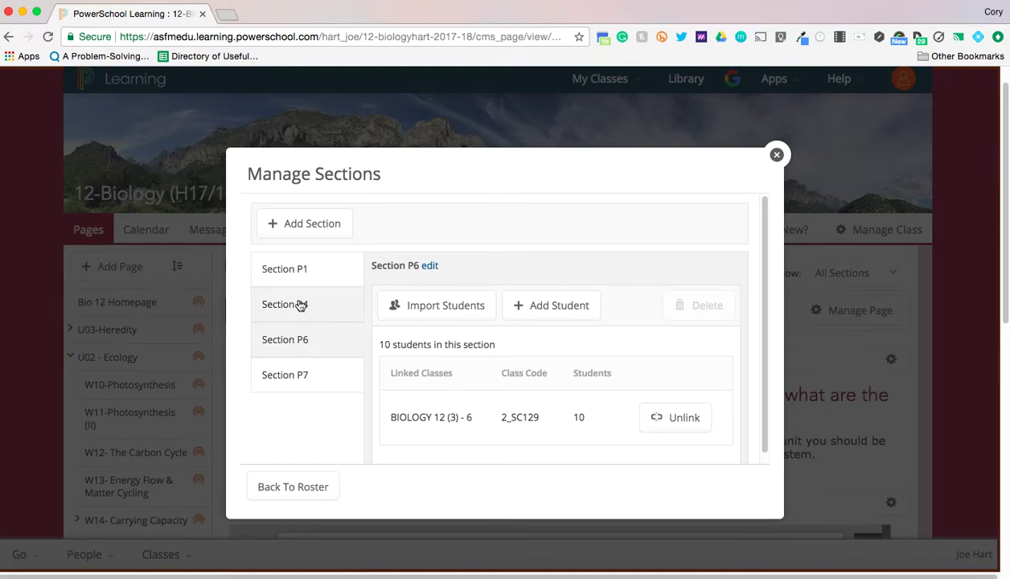
pyautogui.click(299, 305)
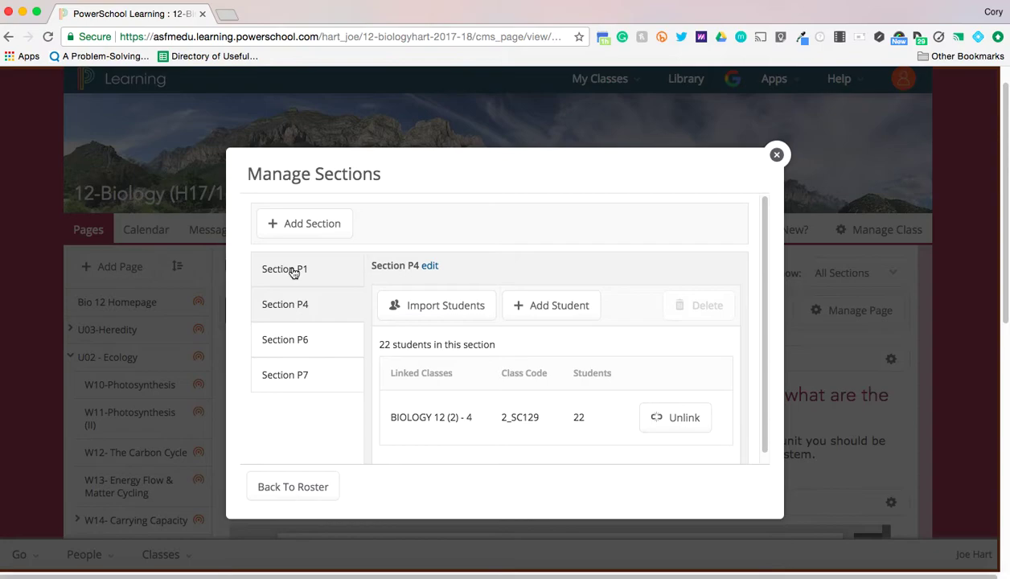
pyautogui.click(294, 271)
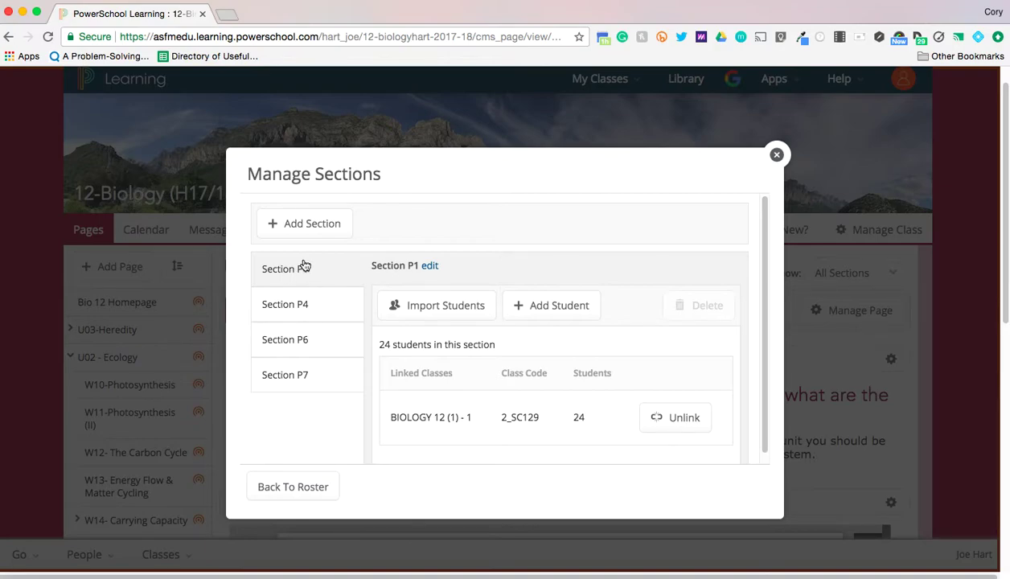
pyautogui.click(680, 420)
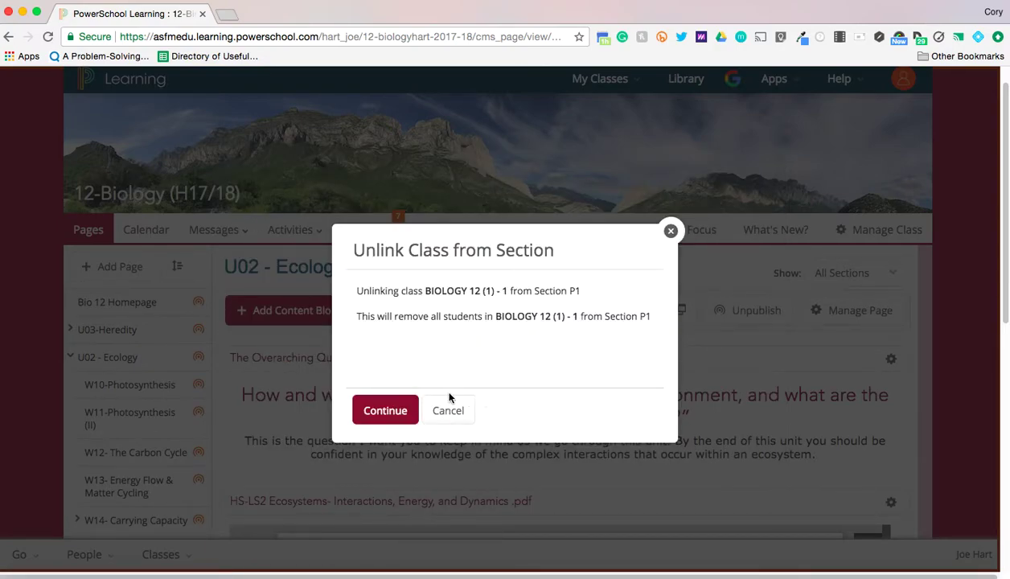
pyautogui.click(387, 413)
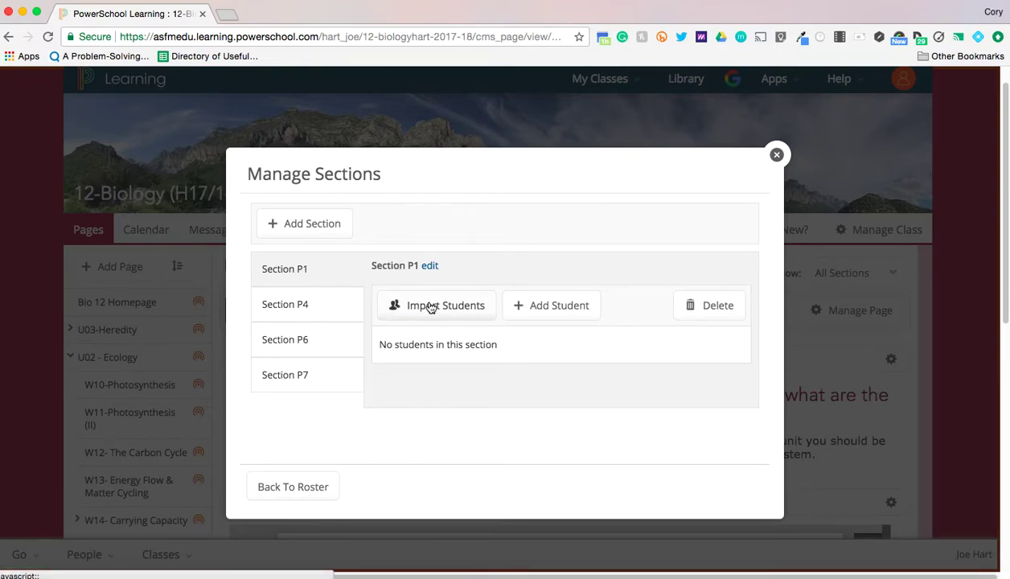
# Start importing into Section P1 from another class roster, searching only my classes for 2017
pyautogui.click(430, 306)
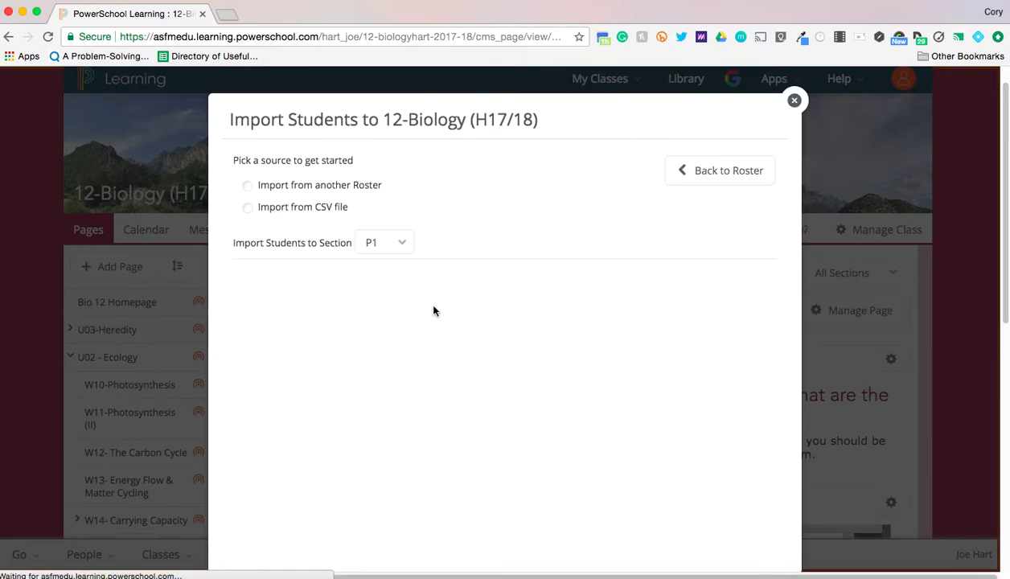
pyautogui.click(272, 190)
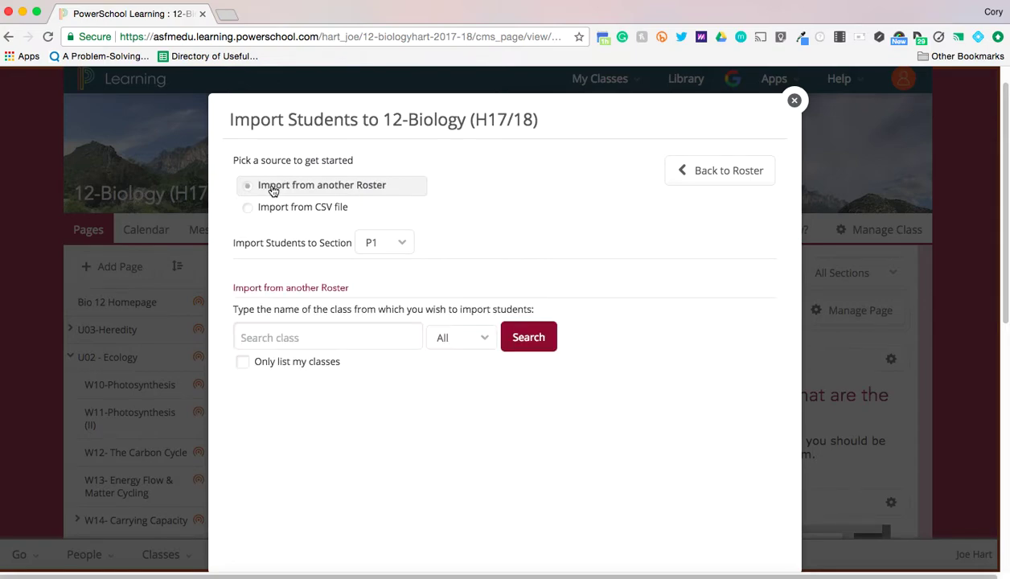
pyautogui.click(242, 363)
pyautogui.click(484, 339)
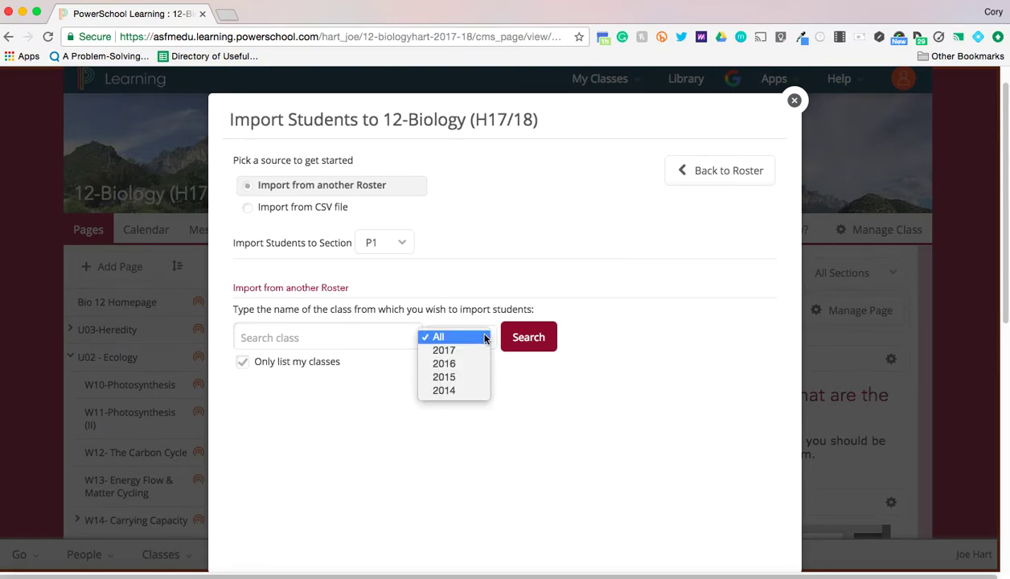
pyautogui.click(444, 350)
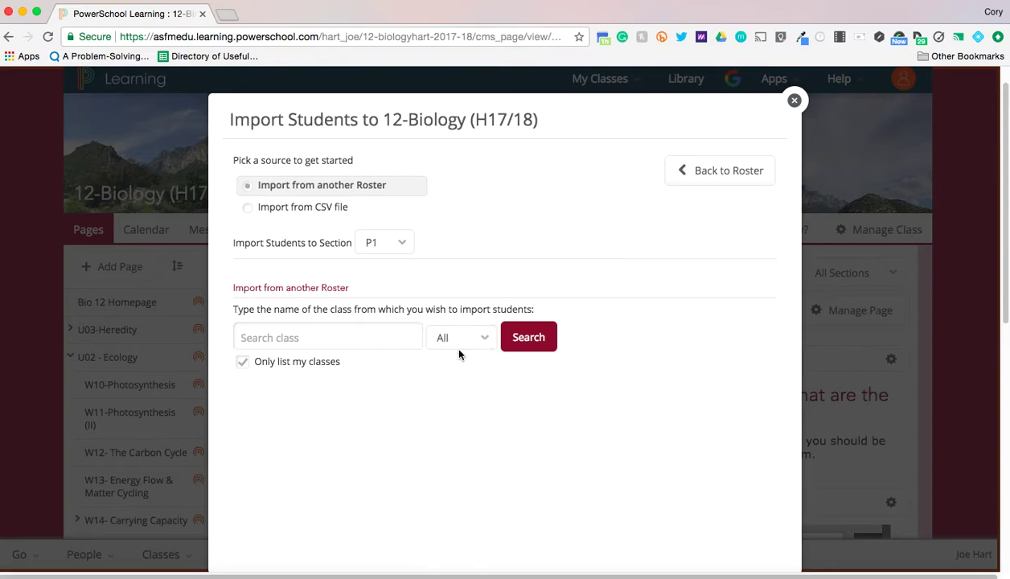
pyautogui.click(528, 339)
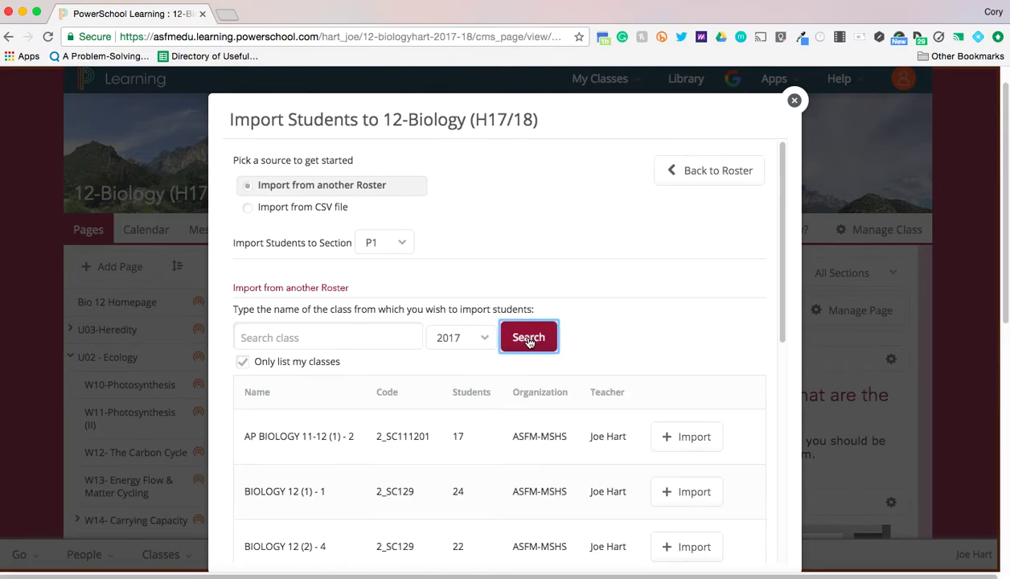
pyautogui.scroll(-3, 528, 341)
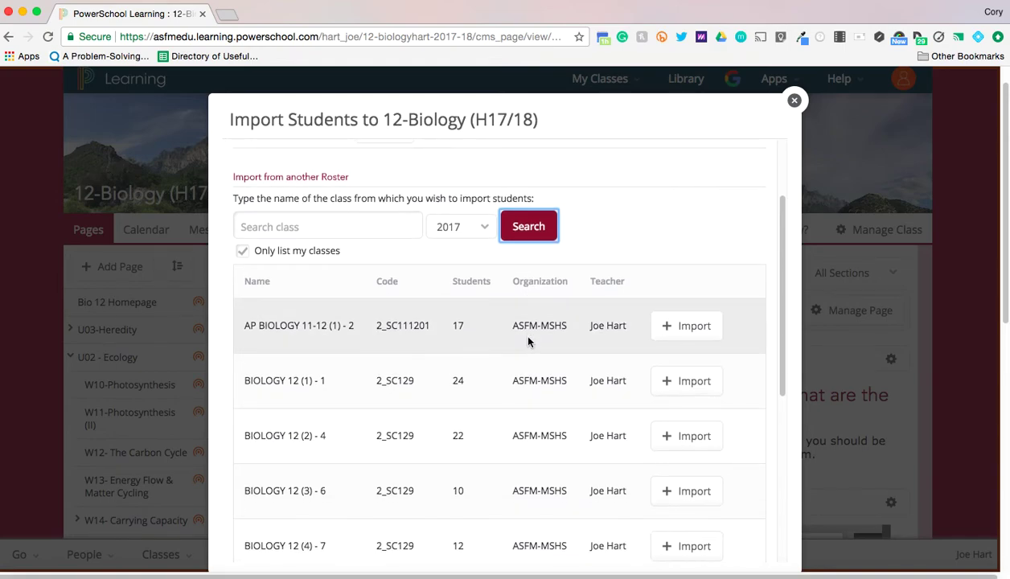
pyautogui.scroll(-2, 528, 342)
pyautogui.scroll(3, 528, 342)
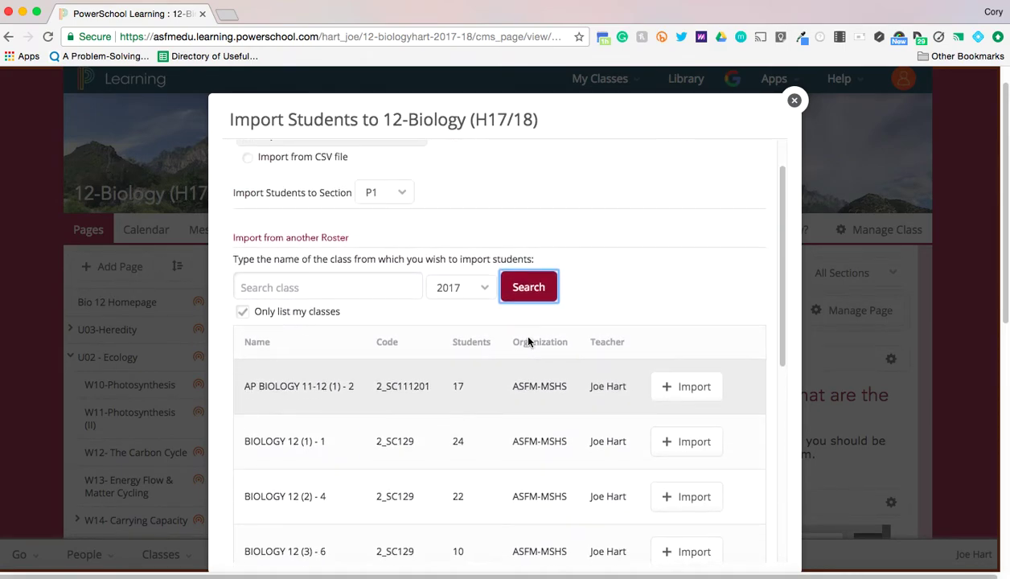
pyautogui.scroll(-3, 528, 342)
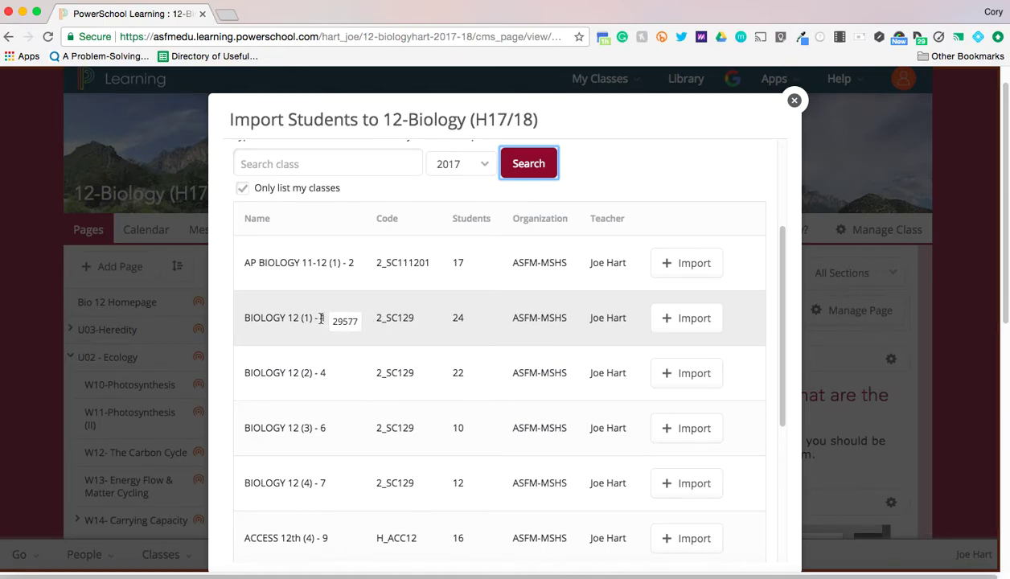
# Import from BIOLOGY 12 (1) - 1, confirm linking it to Section P1, and review the student preview
pyautogui.click(676, 321)
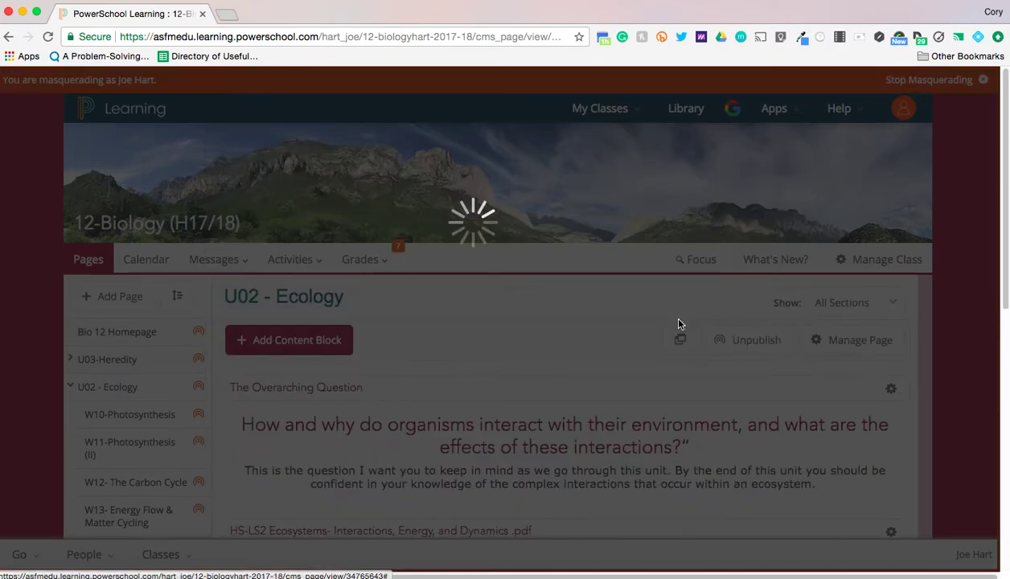
pyautogui.click(369, 430)
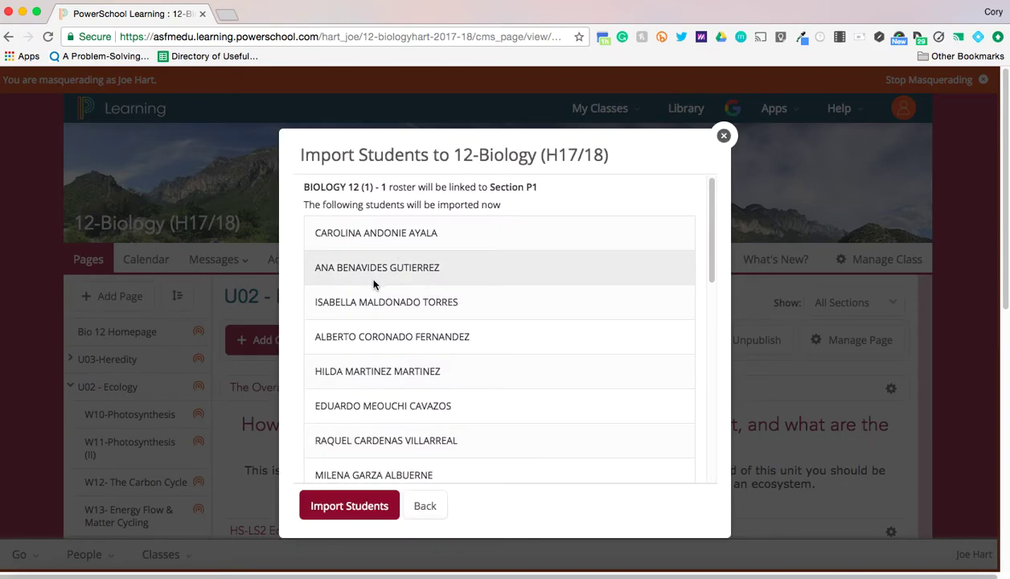
pyautogui.scroll(-5, 373, 284)
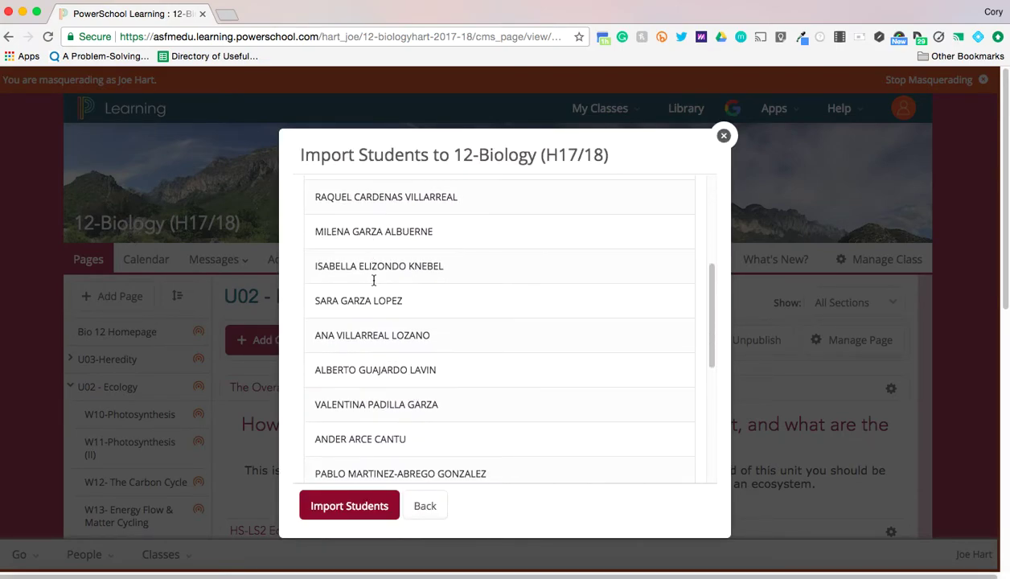
pyautogui.scroll(-8, 373, 281)
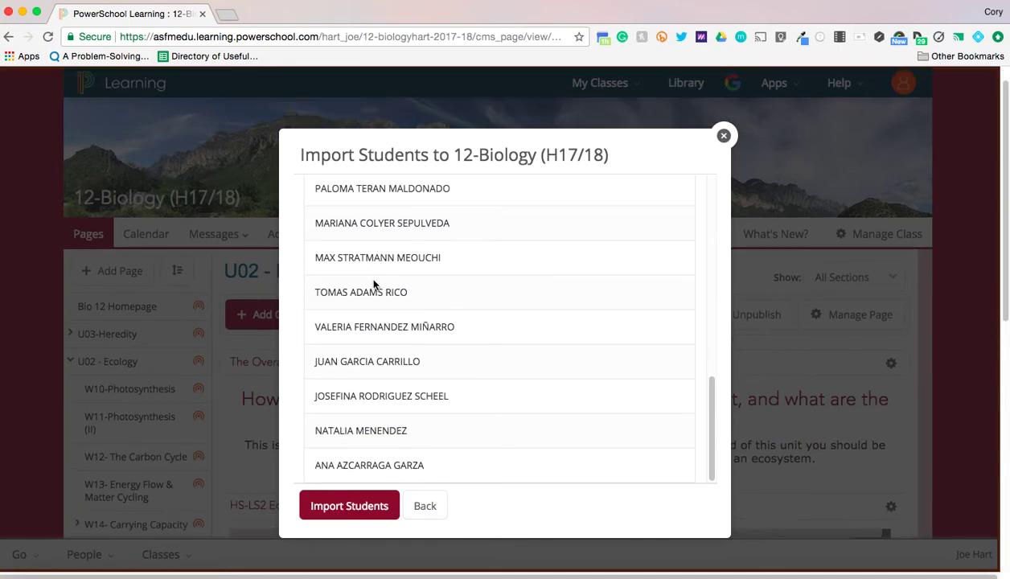
pyautogui.scroll(9, 373, 282)
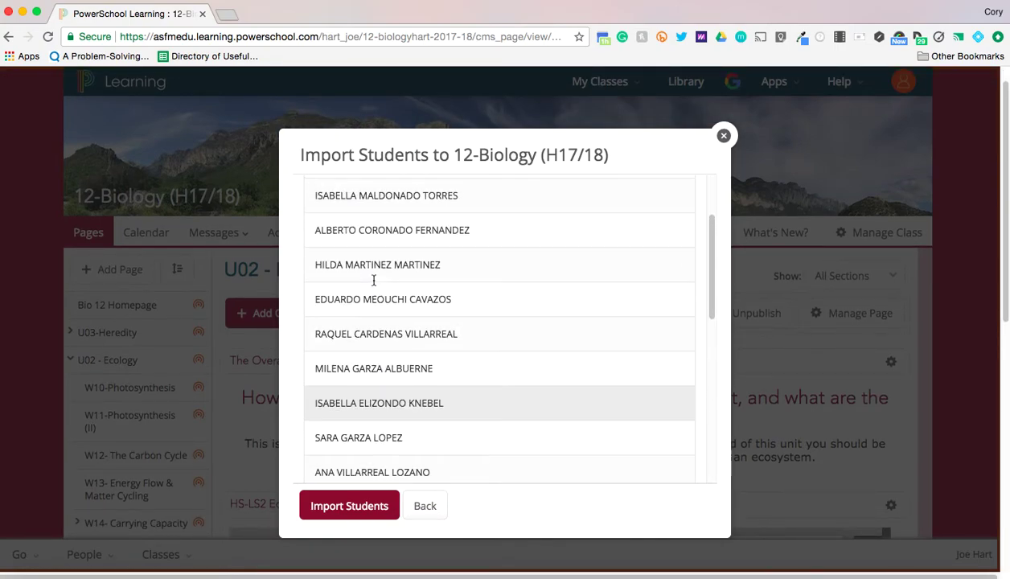
pyautogui.scroll(2, 373, 281)
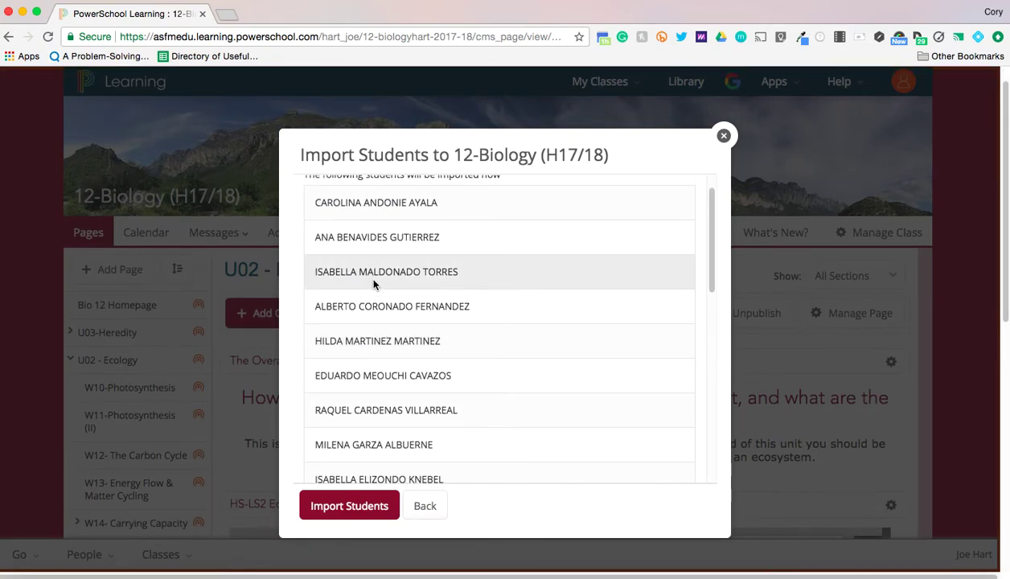
pyautogui.scroll(2, 373, 282)
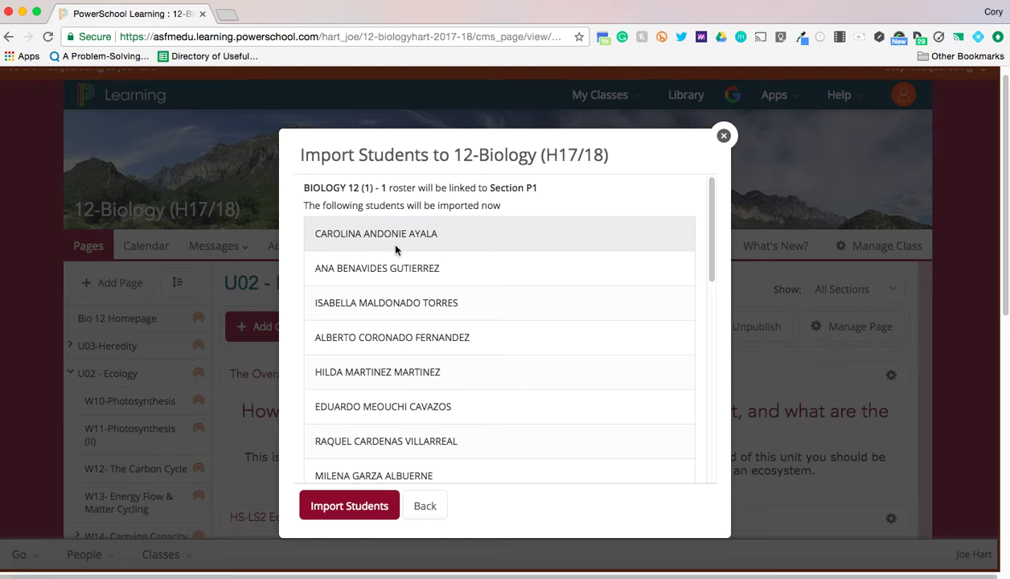
pyautogui.scroll(-1, 447, 303)
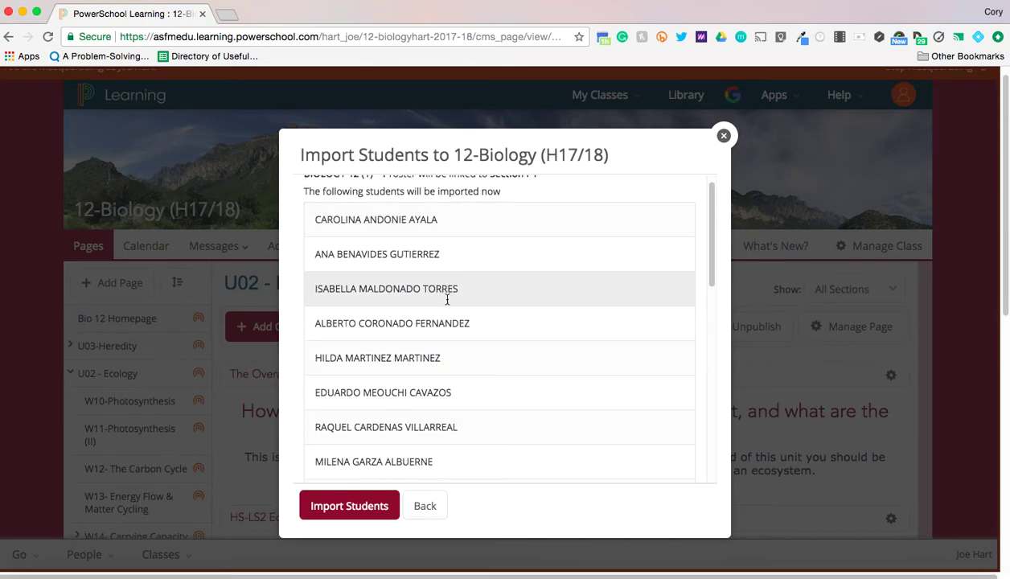
pyautogui.scroll(-5, 448, 303)
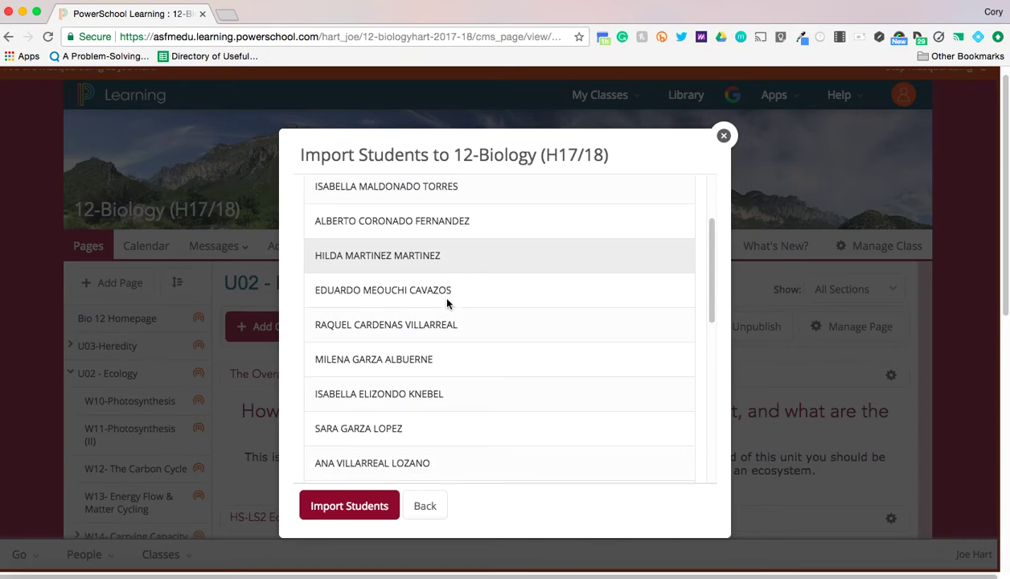
pyautogui.scroll(-7, 448, 300)
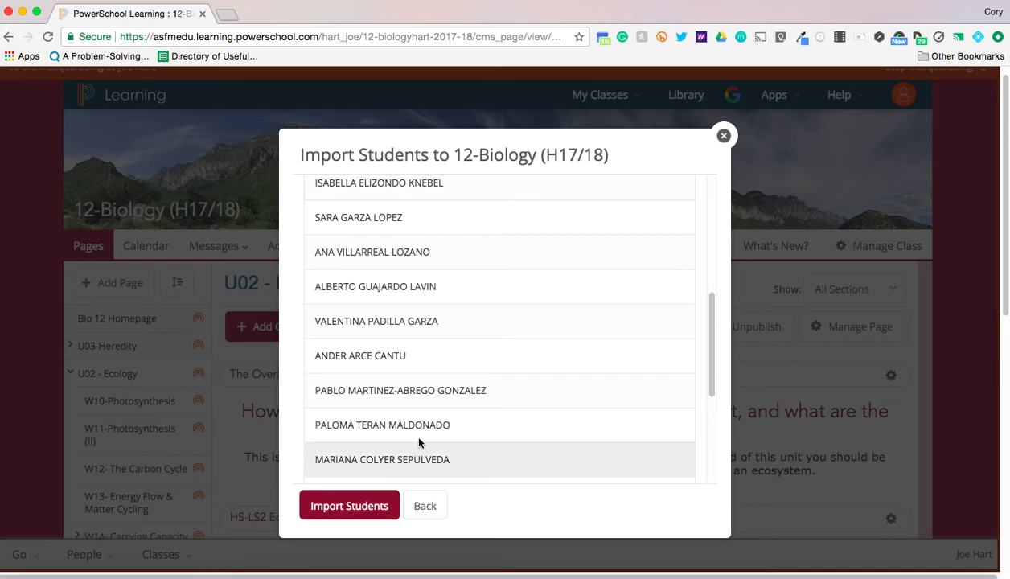
# Back out of the BIOLOGY 12 (1) - 1 import to the 12-Biology roster
pyautogui.click(426, 509)
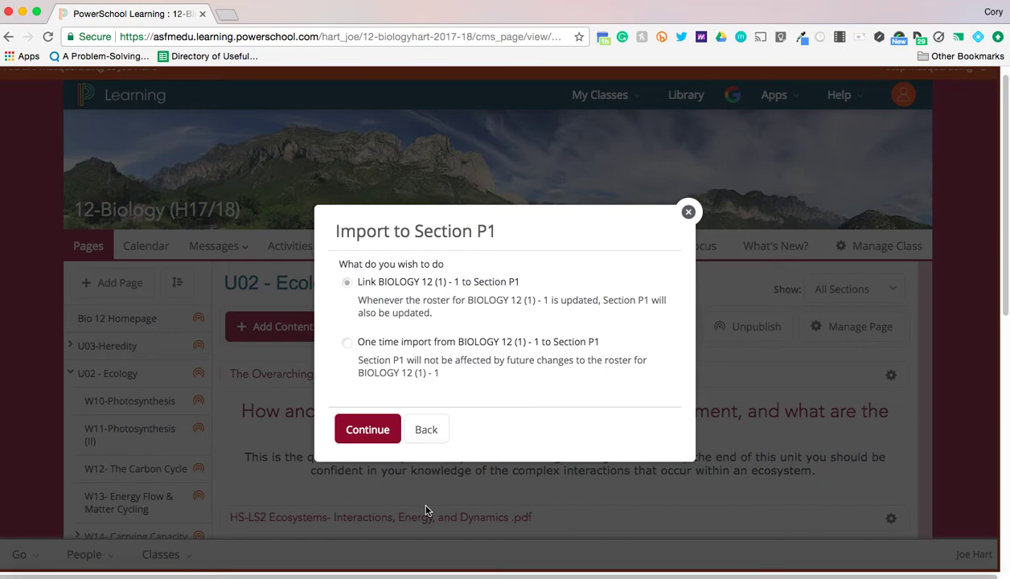
pyautogui.click(420, 435)
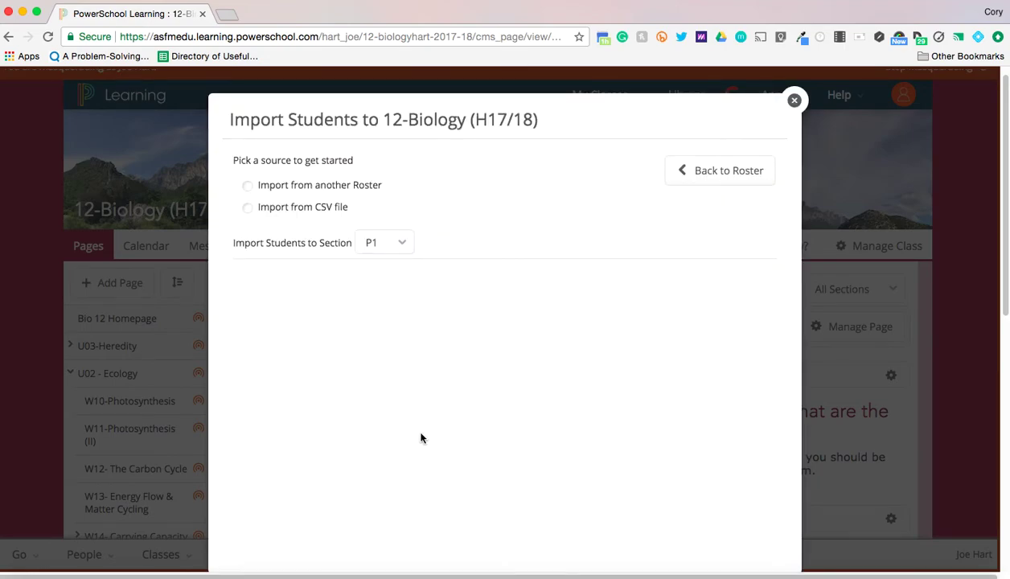
pyautogui.click(794, 105)
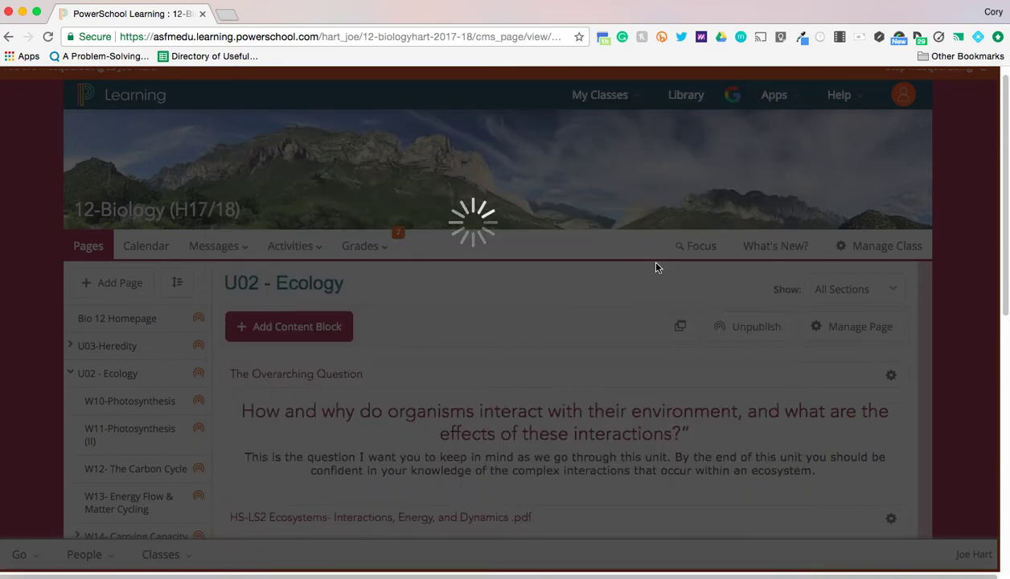